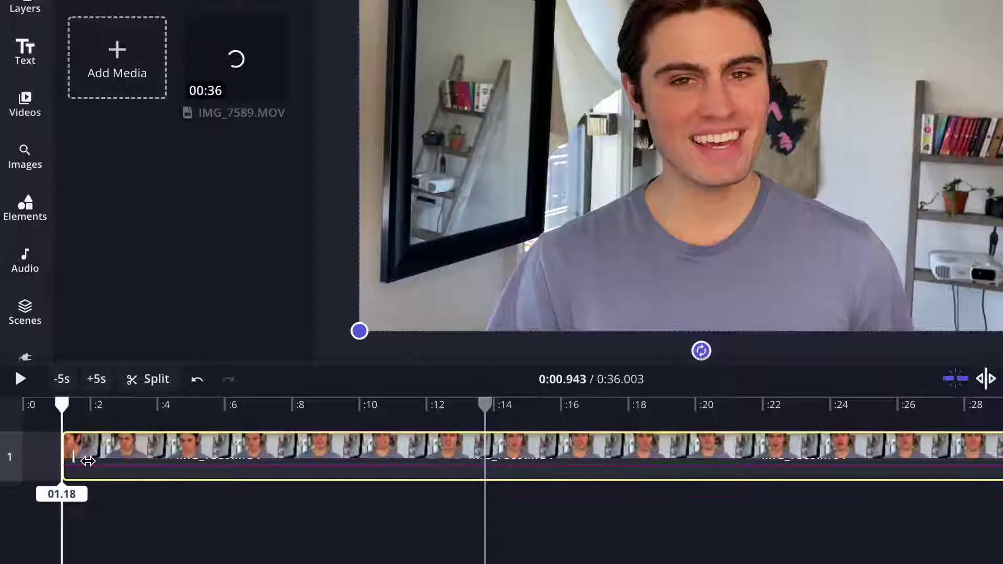
Load the Kapwing homepage at kapwing.com in the browser
left_click_drag(73, 460, 175, 461)
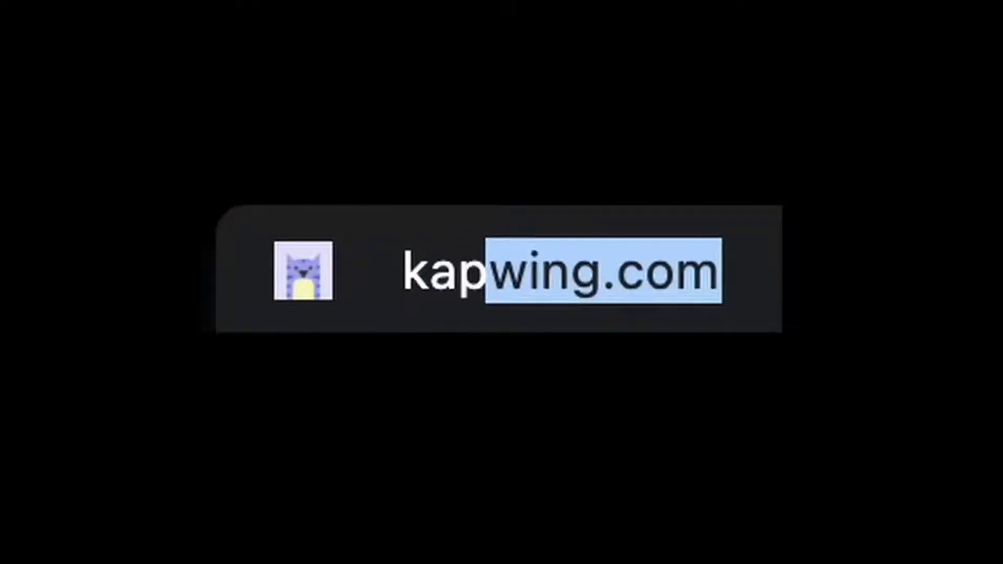
type("wing.com")
key("Return")
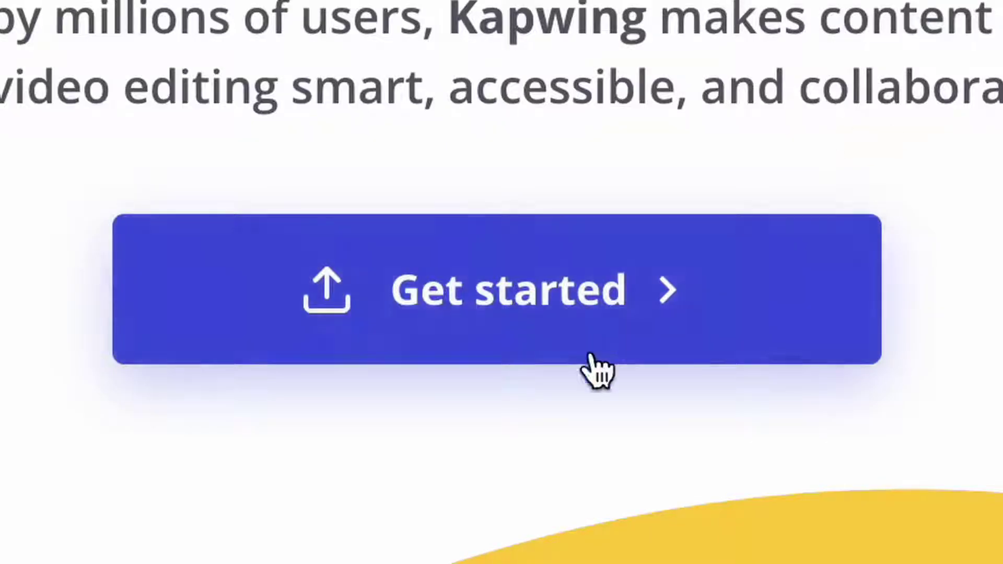
Start a new studio project holding the IMG_7589.MOV clip on the timeline
left_click(466, 292)
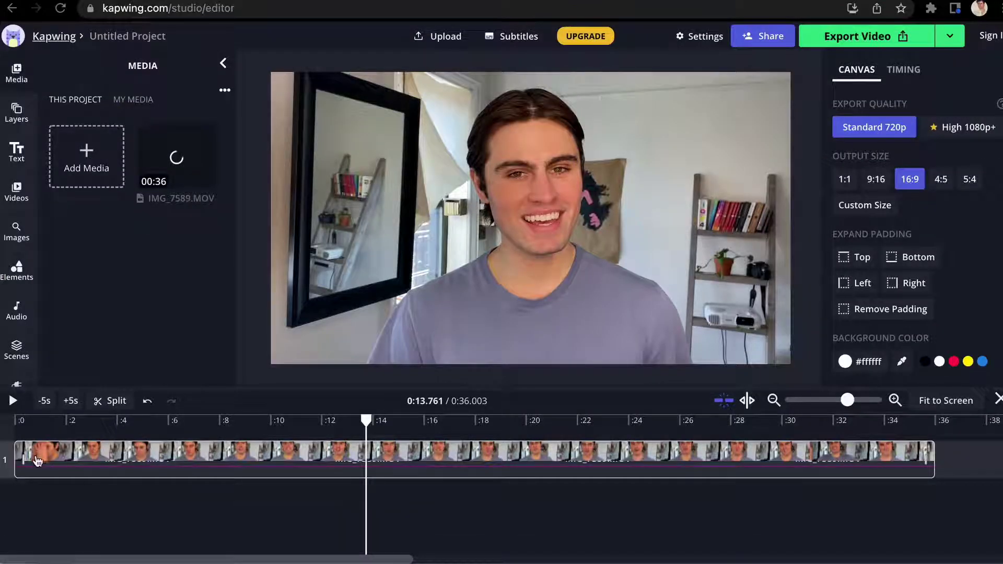
Trim four seconds off the clip's start and cut its end back to 0:29
left_click_drag(23, 462, 124, 462)
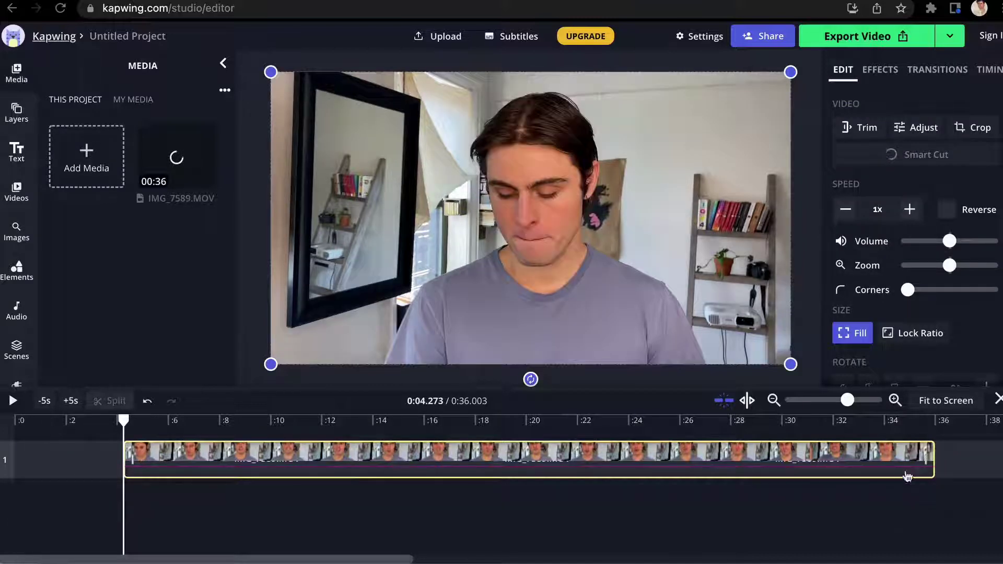
left_click_drag(928, 461, 760, 461)
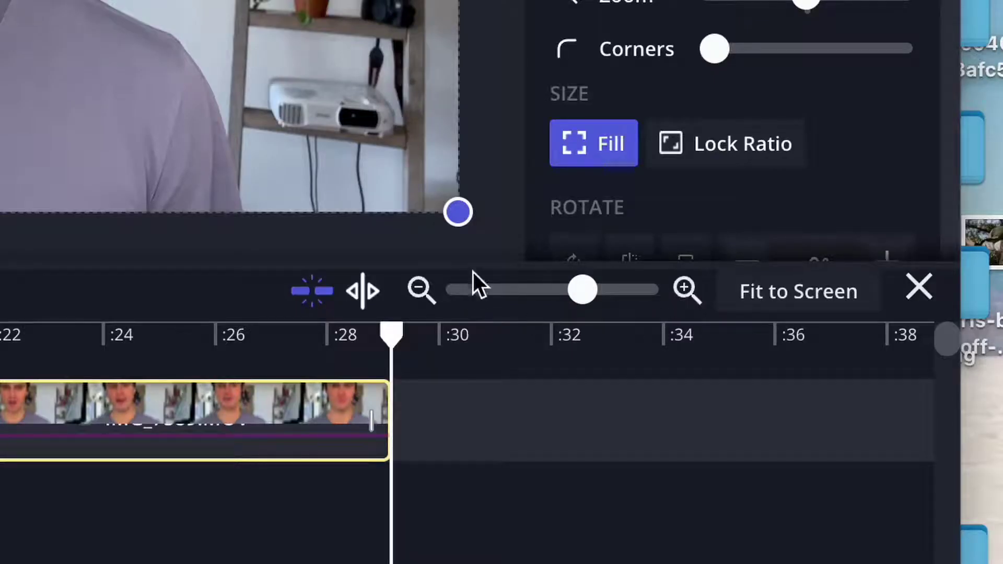
mouse_move(585, 295)
left_mouse_down()
mouse_move(645, 296)
mouse_move(582, 295)
left_mouse_up()
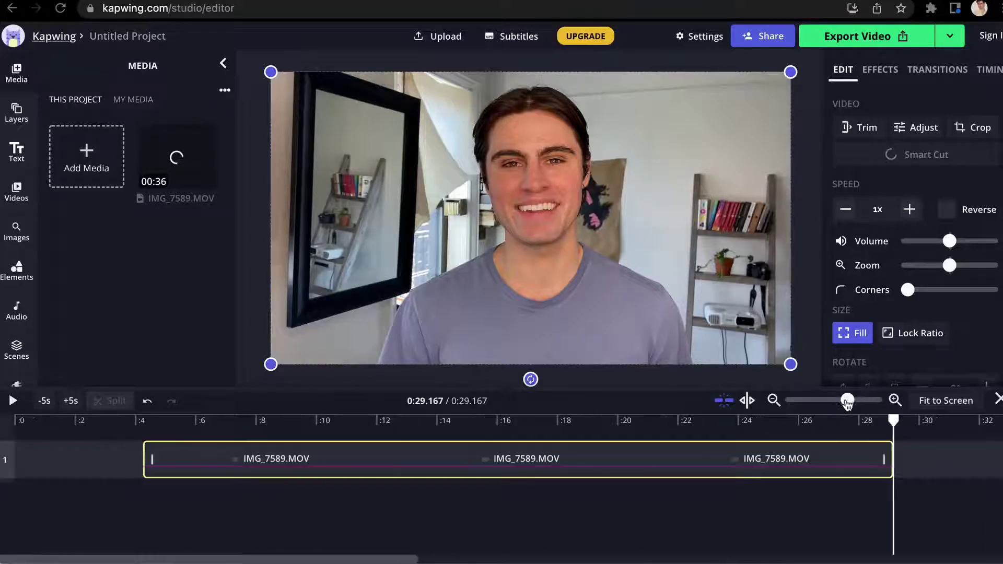
left_click_drag(847, 403, 858, 401)
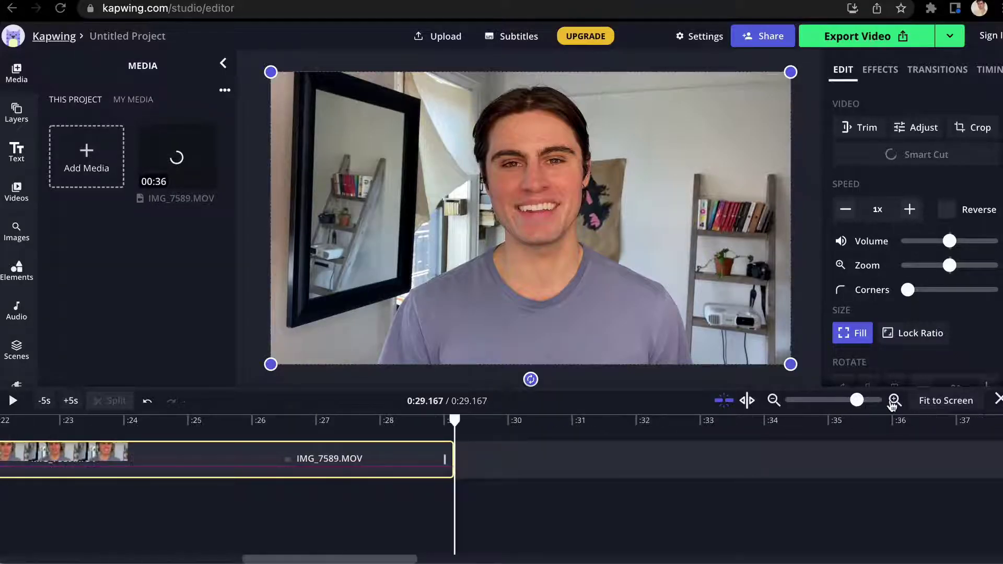
left_click(946, 402)
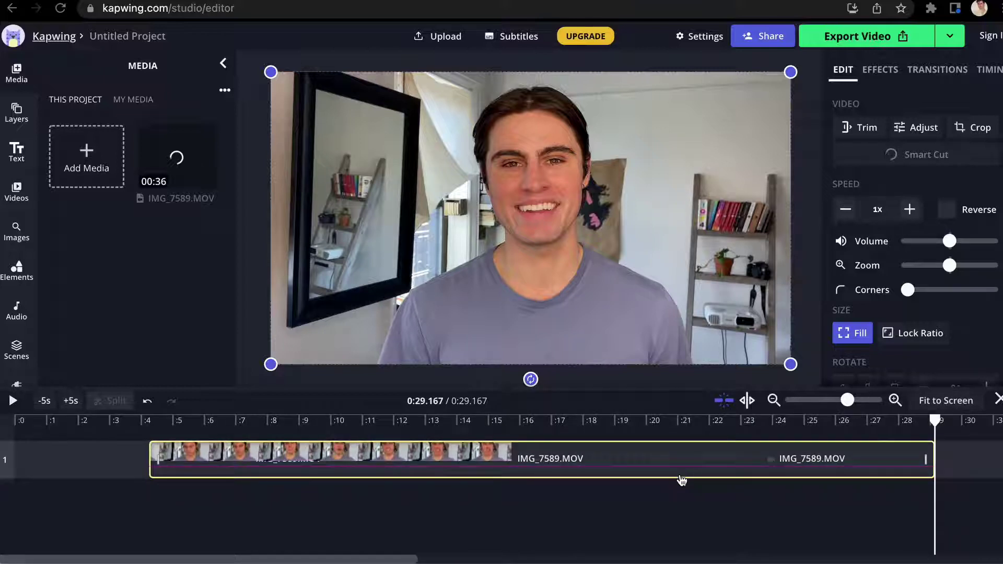
Restore the clip's full start and set its end at about 0:33
left_click_drag(155, 464, 16, 464)
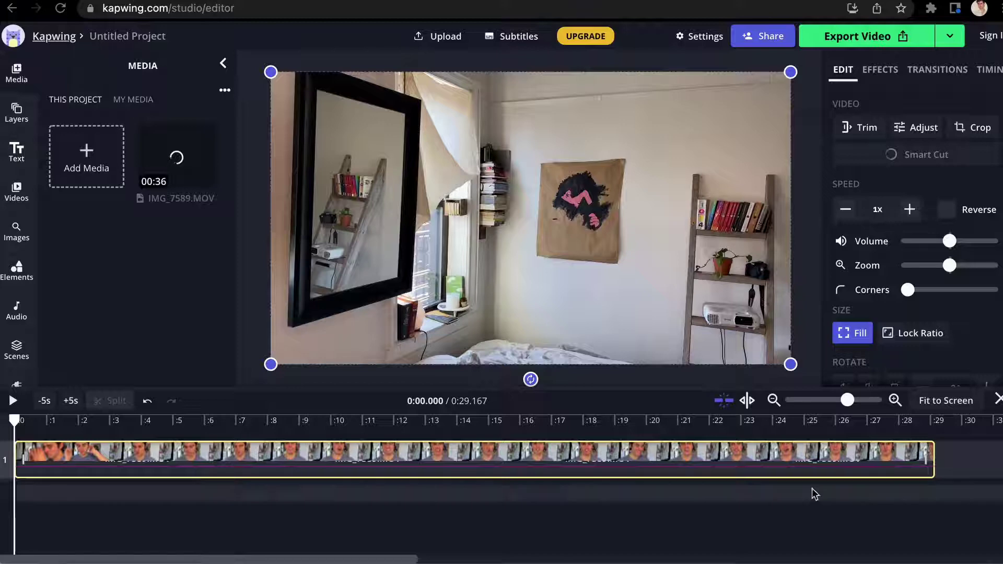
left_click_drag(926, 460, 977, 460)
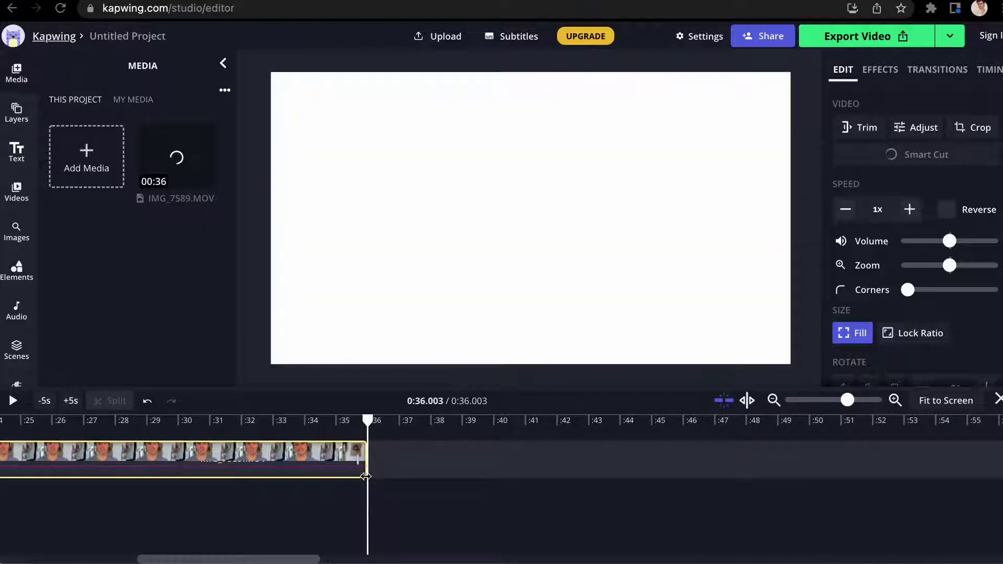
left_click_drag(360, 468, 230, 470)
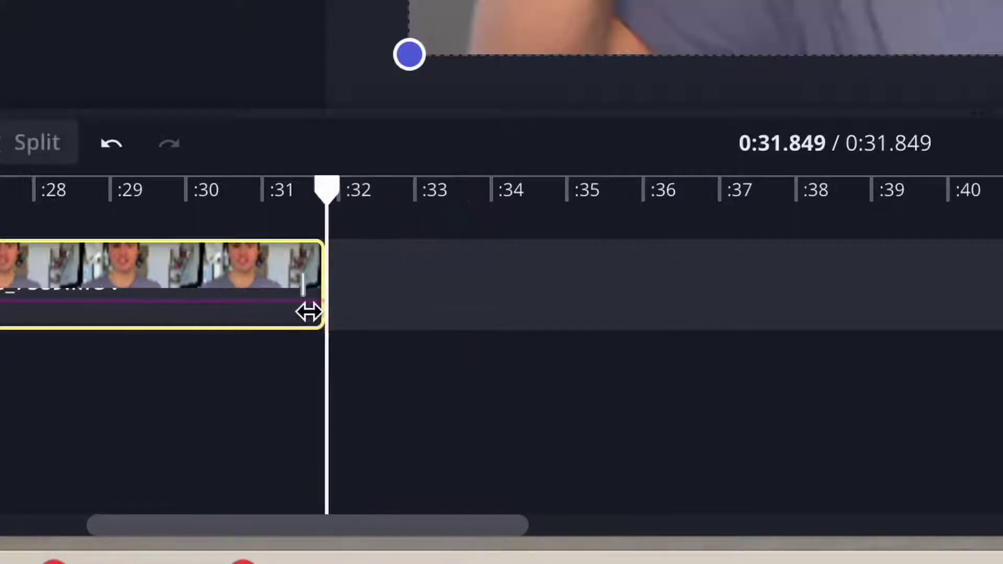
left_click_drag(309, 313, 421, 284)
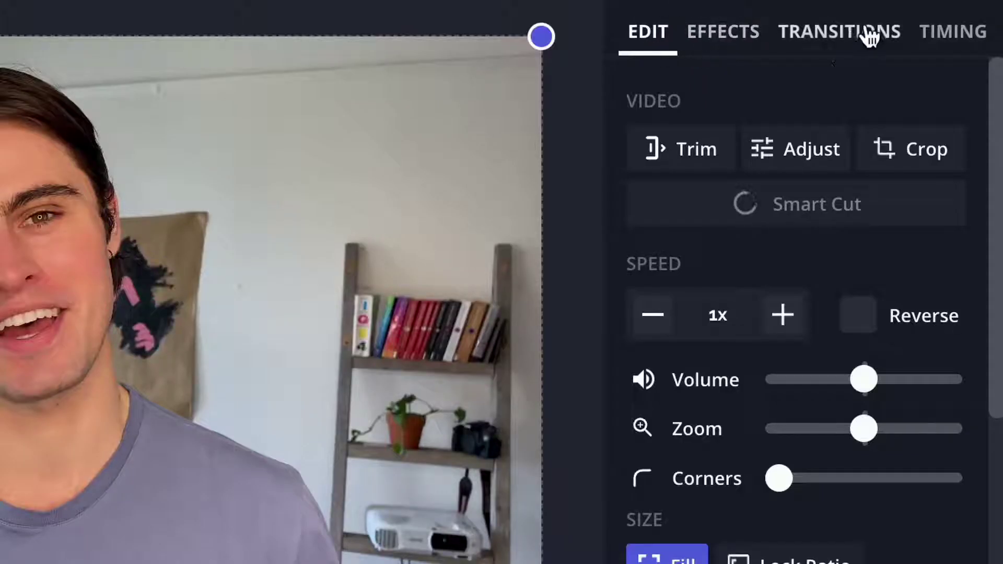
Adjust the clip's Start and End times in its Timing settings
left_click(952, 52)
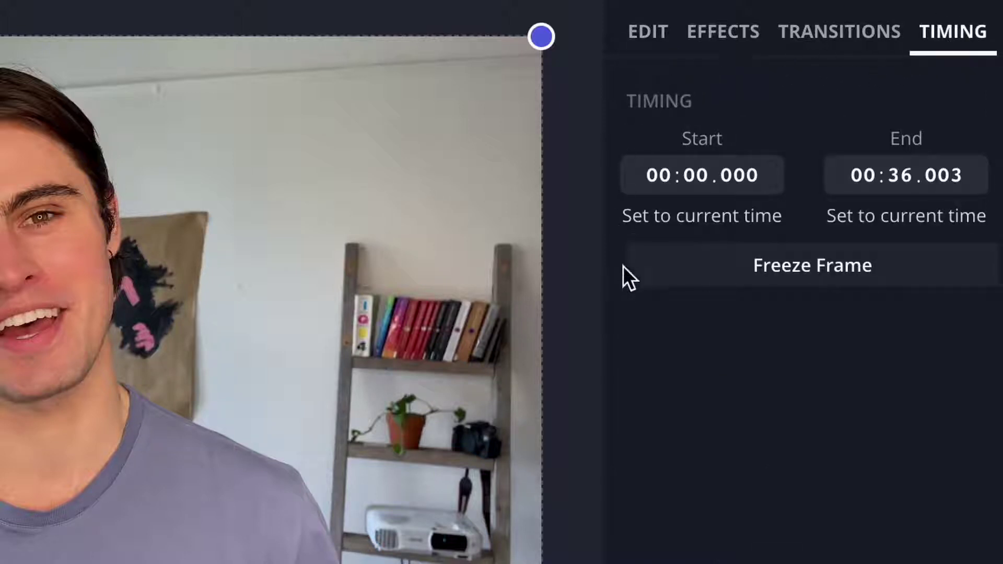
left_click(655, 175)
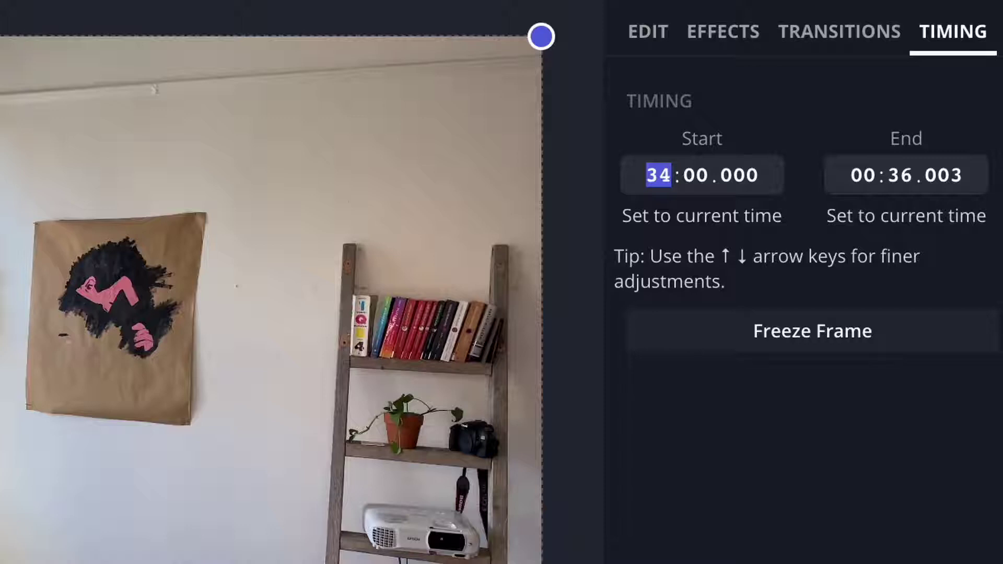
left_click(691, 187)
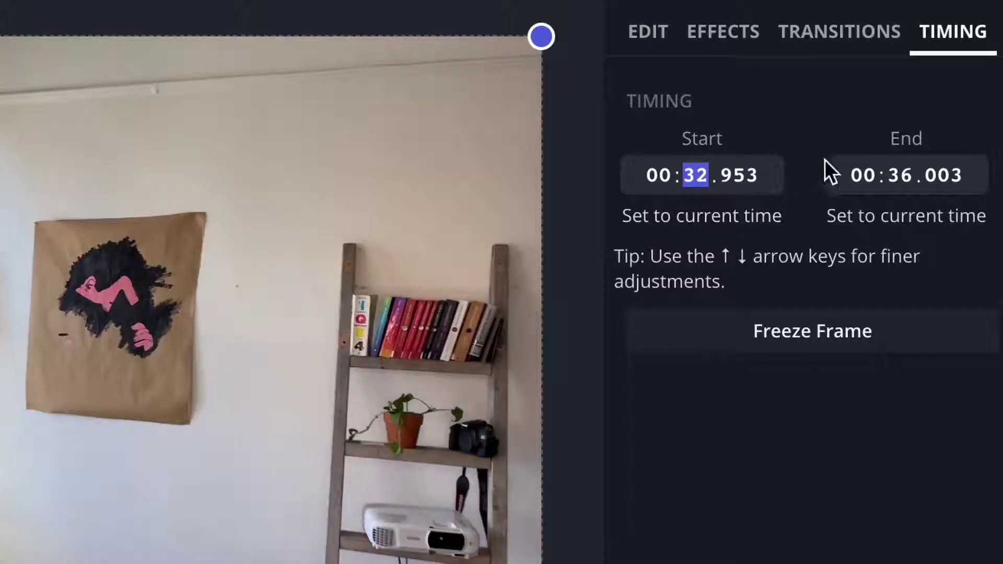
left_click(862, 180)
left_click(810, 135)
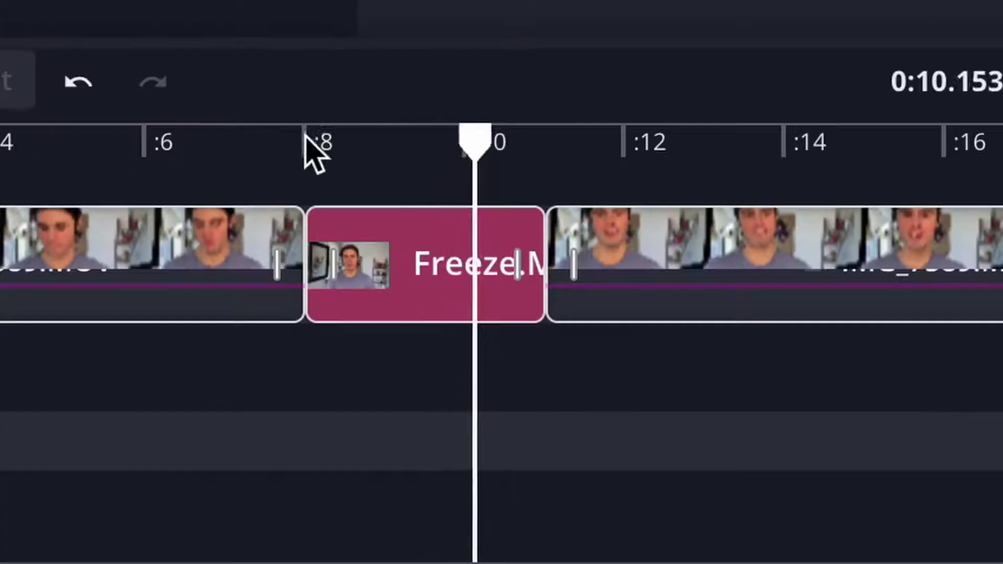
Insert a freeze frame at about 0:08 and preview it
left_click(313, 141)
left_click(279, 201)
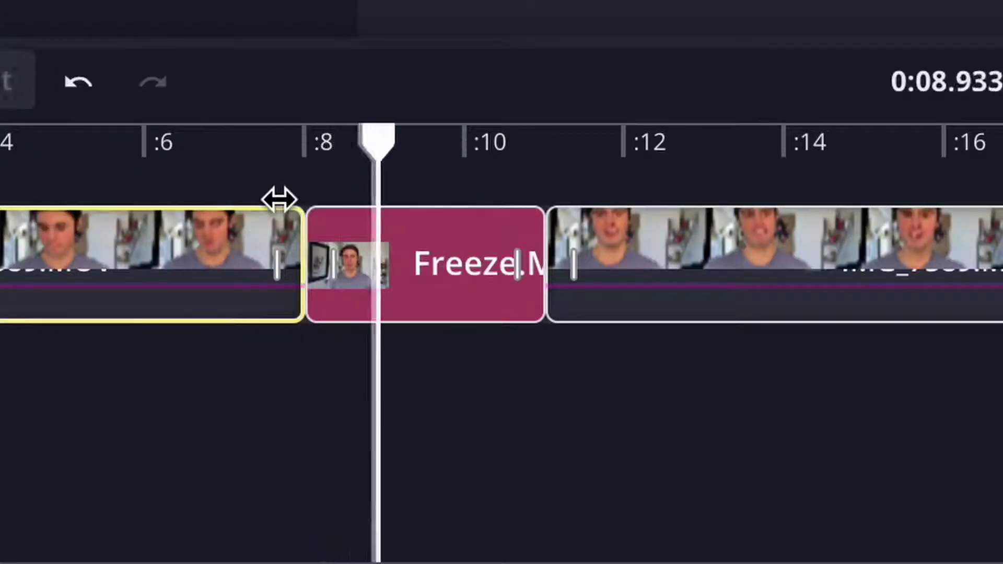
left_click(259, 171)
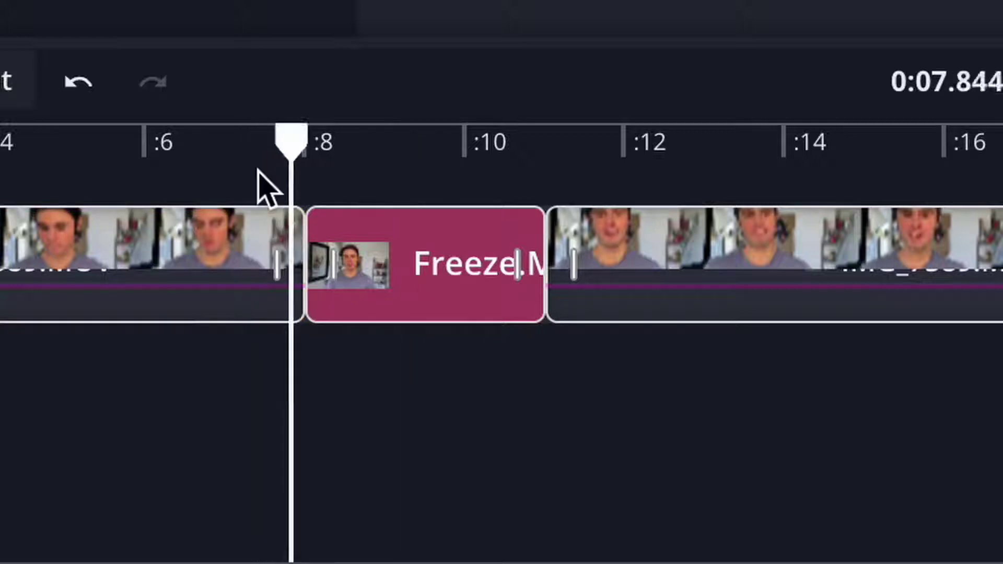
left_click(321, 152)
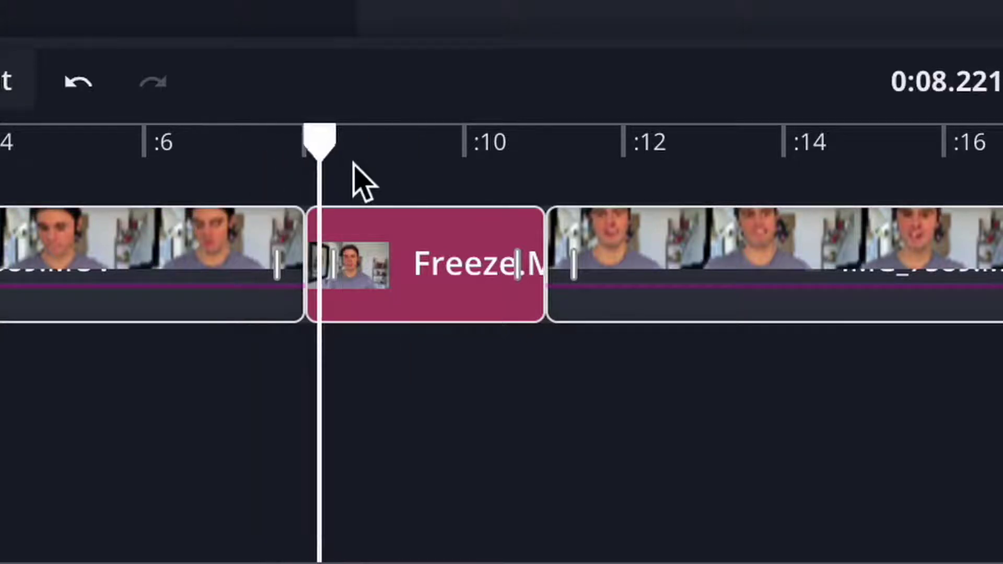
left_click(308, 168)
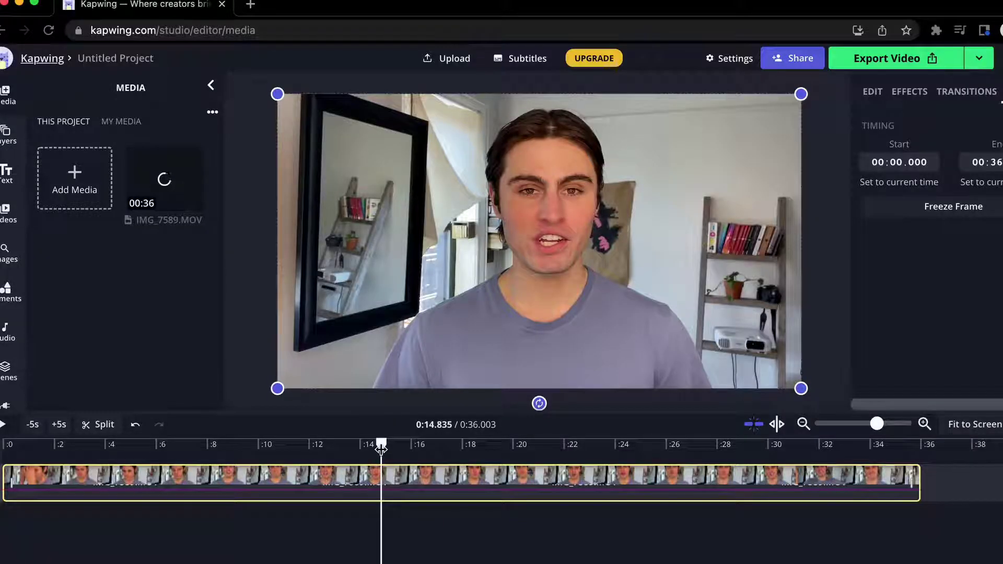
Split the clip at 0:18.888, then split the second part at about 0:23.7
left_click_drag(378, 448, 484, 450)
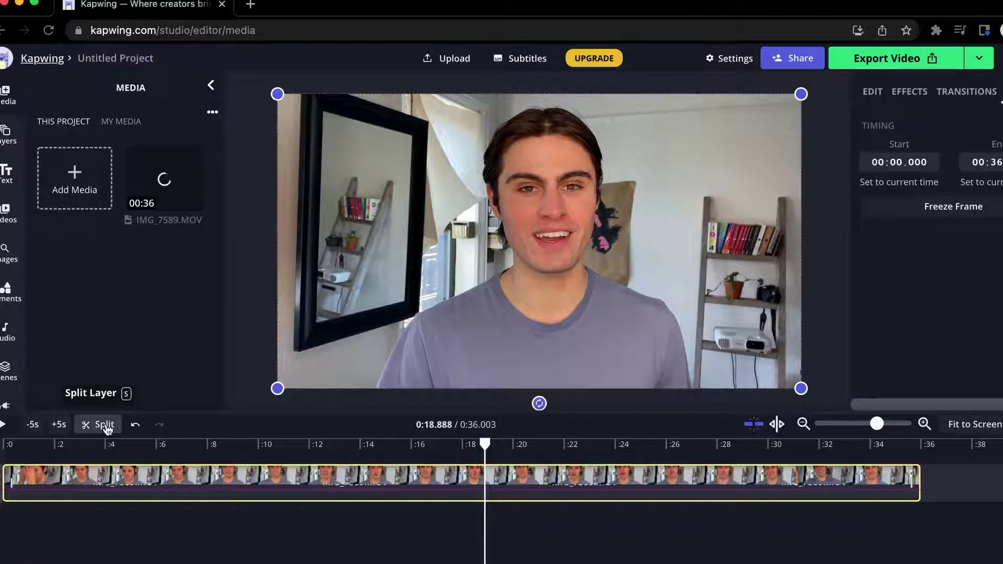
left_click(107, 427)
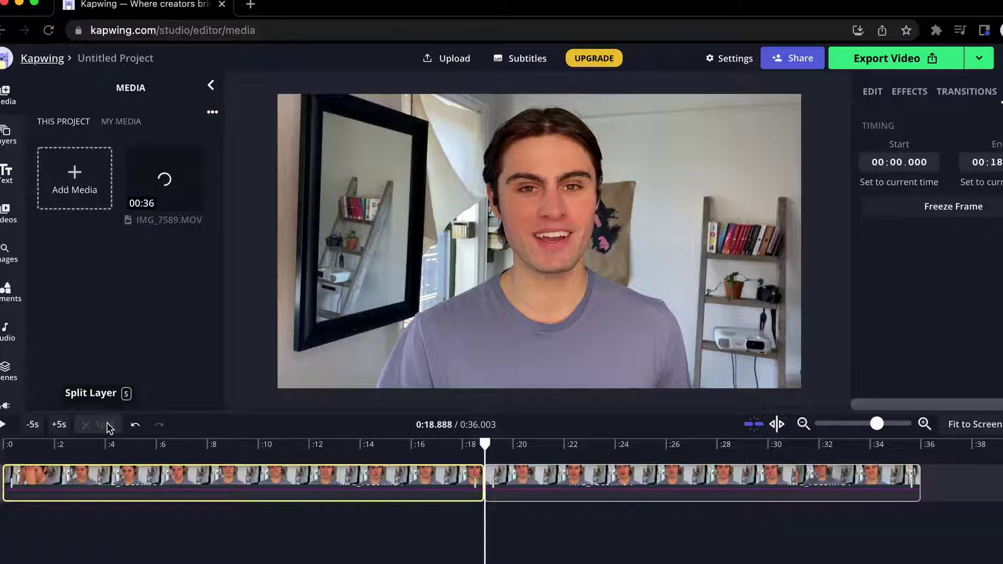
left_click_drag(485, 443, 608, 440)
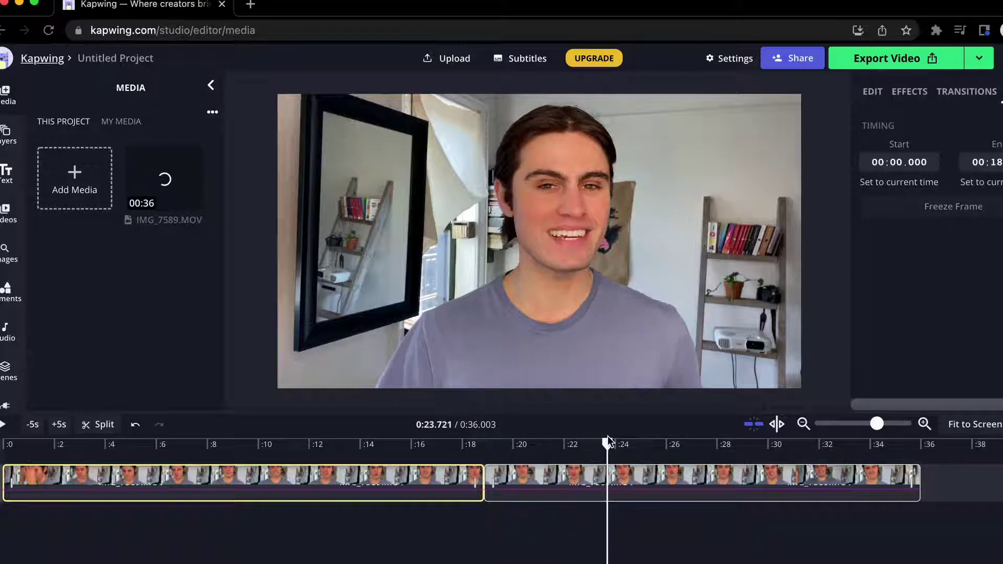
key("s")
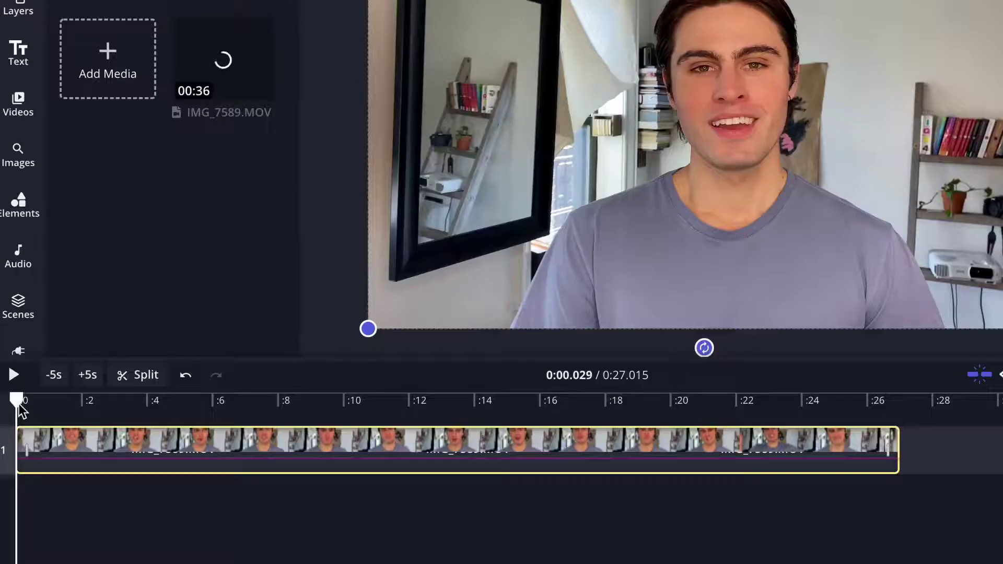
Split the playing clip at about 1.6, 3 and 4.3 seconds
key("space")
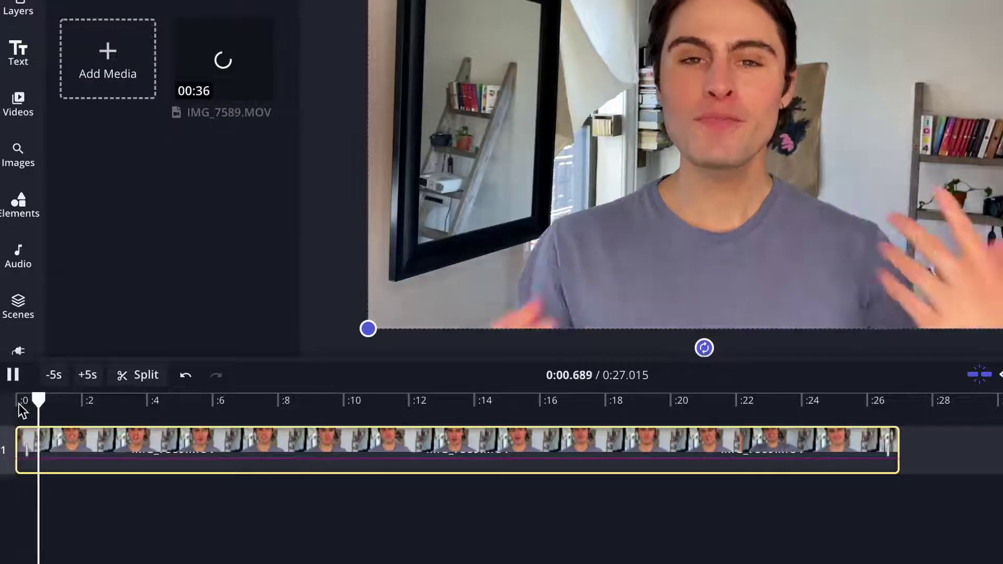
key("s")
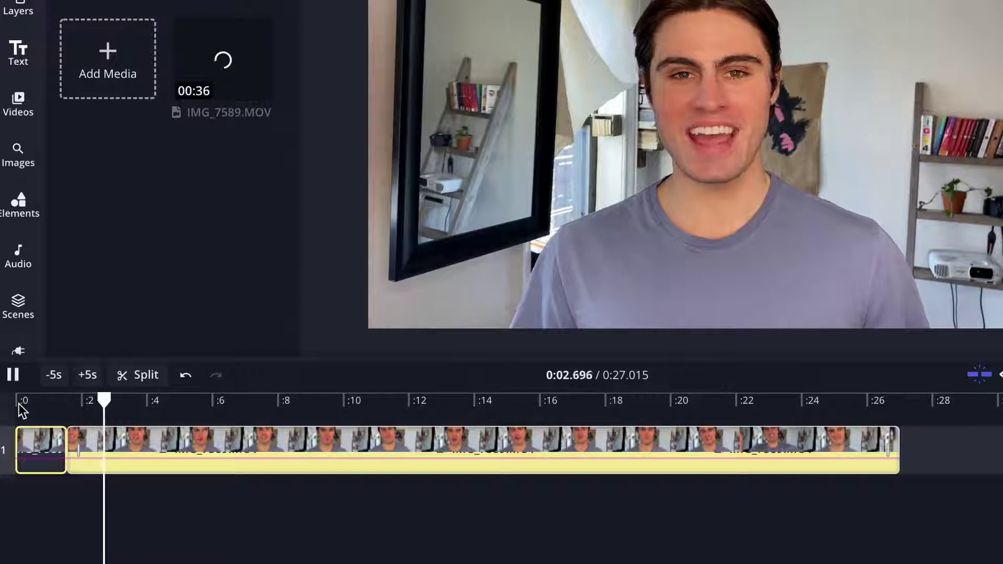
key("s")
key("s")
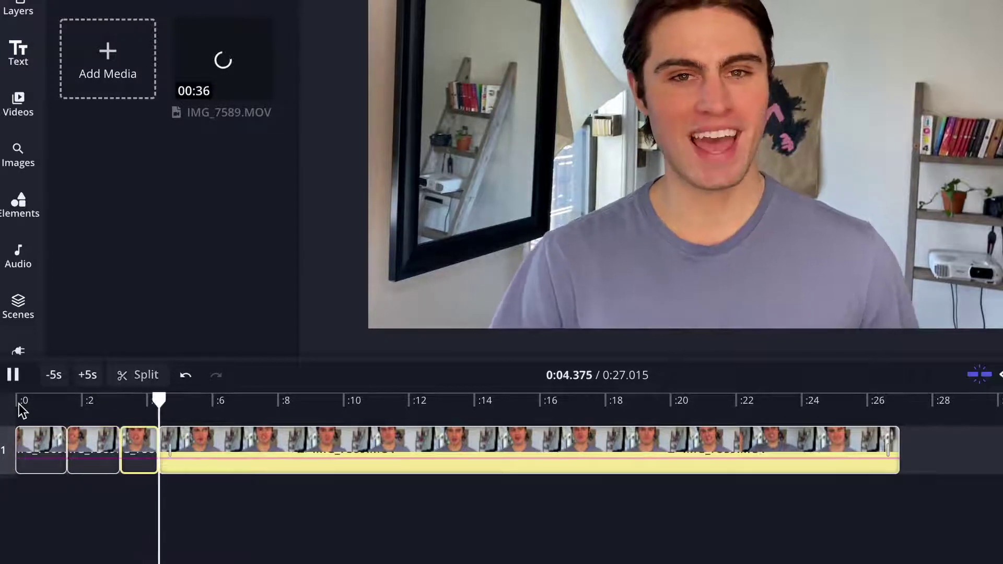
key("s")
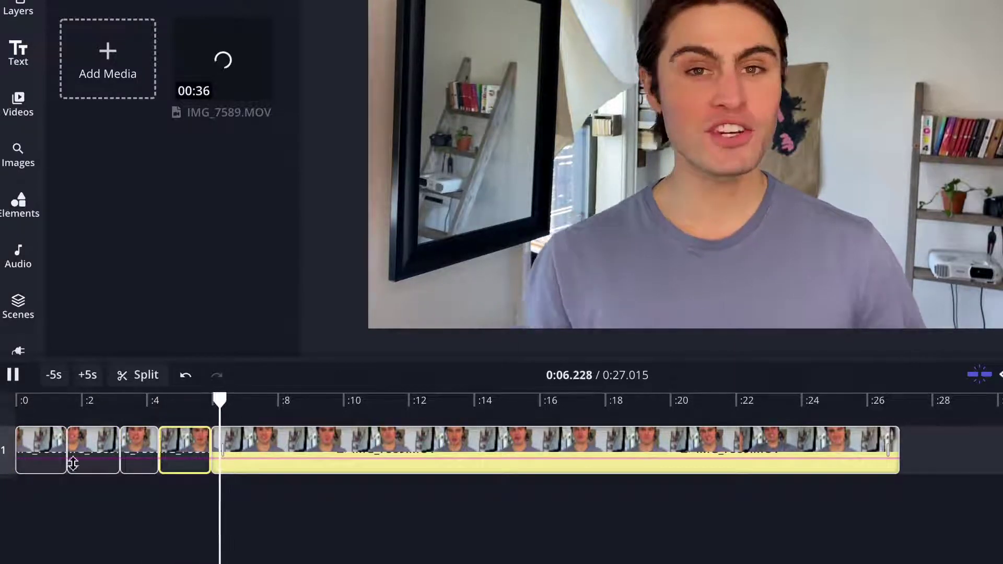
key("space")
Move one short piece to track 3 and stretch it to end near 10 seconds
left_click_drag(148, 450, 183, 547)
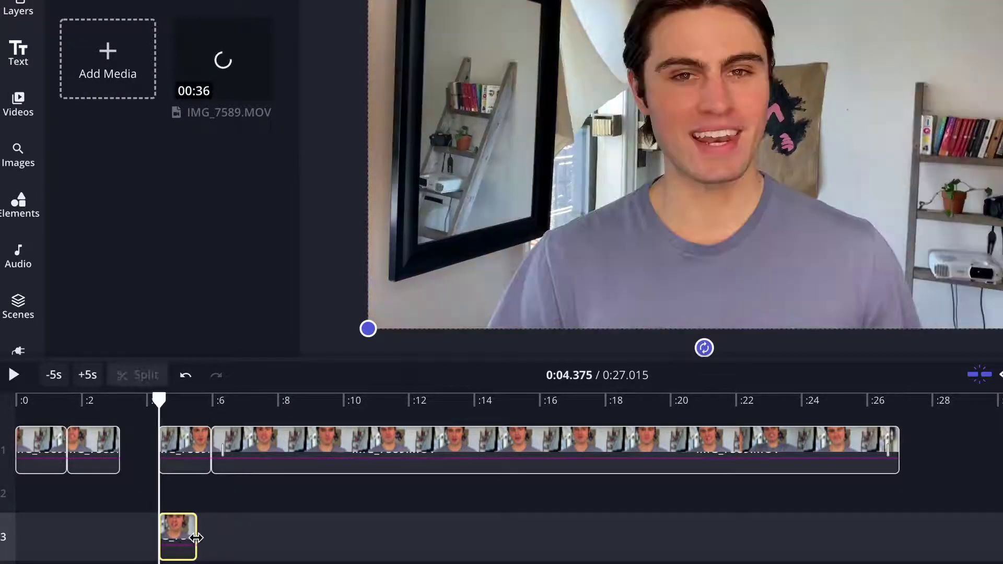
left_click_drag(266, 536, 360, 536)
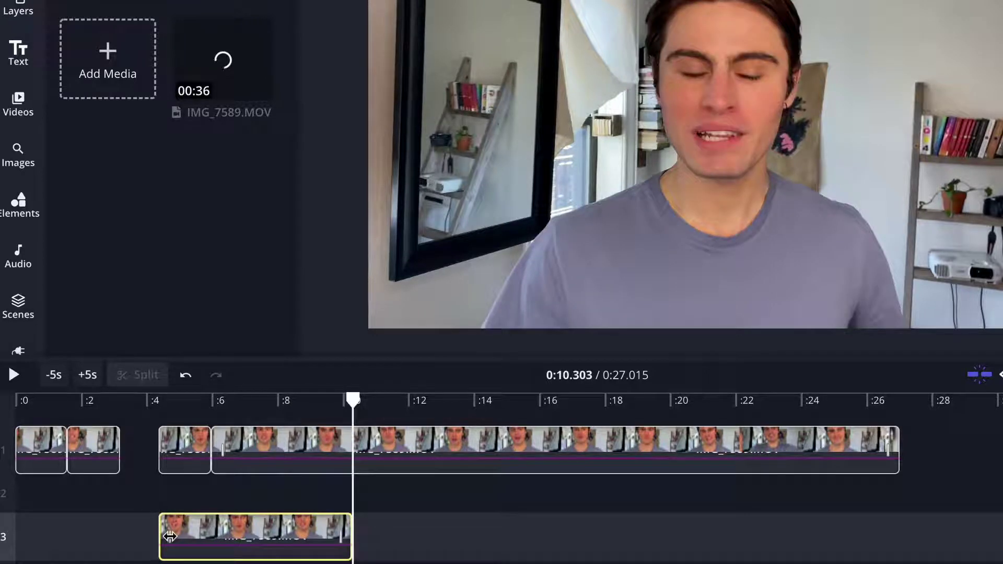
left_click_drag(163, 537, 76, 532)
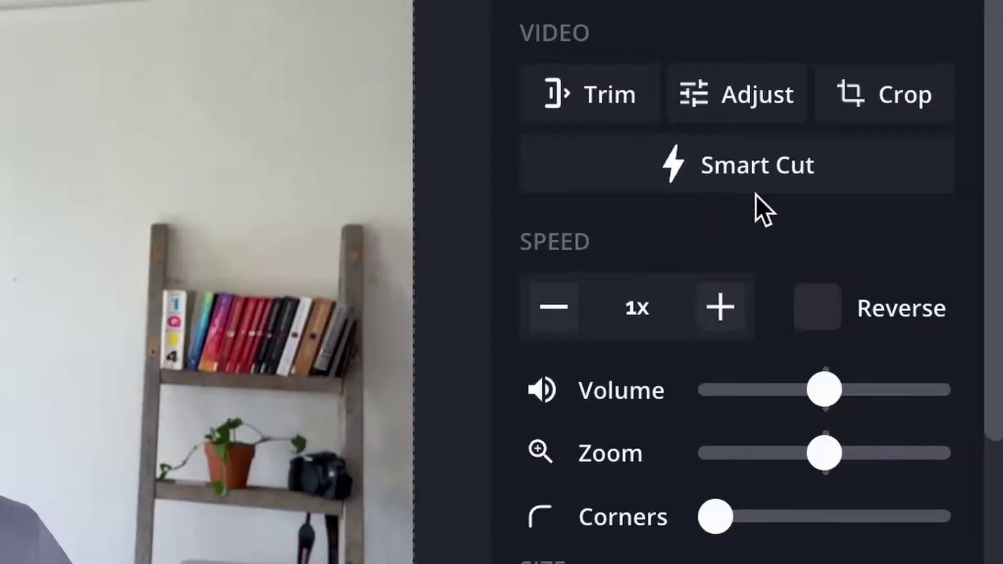
Apply Smart Cut with raised Silence Sensitivity and select the remaining clip pieces
left_click(729, 185)
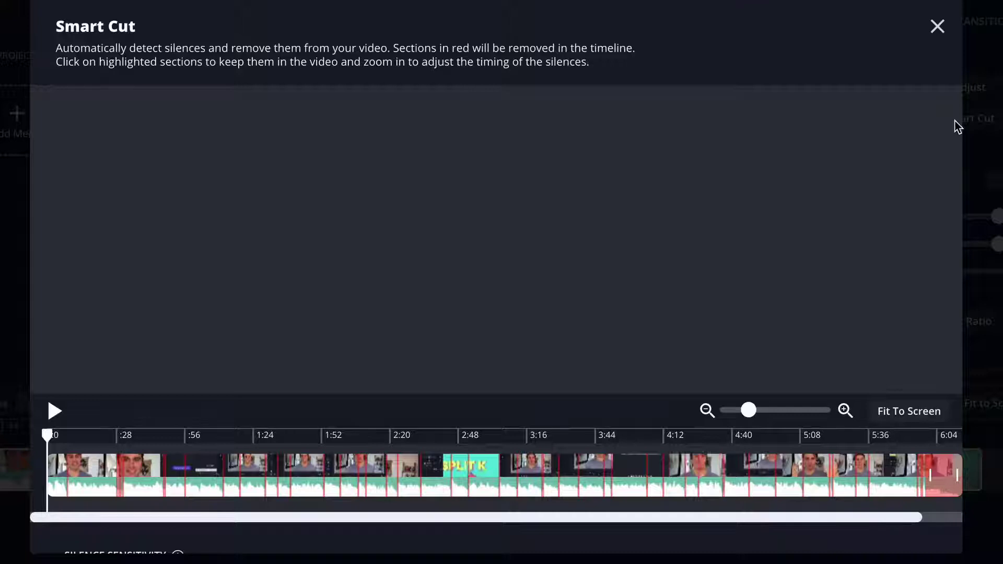
scroll(184, 536, "down", 2)
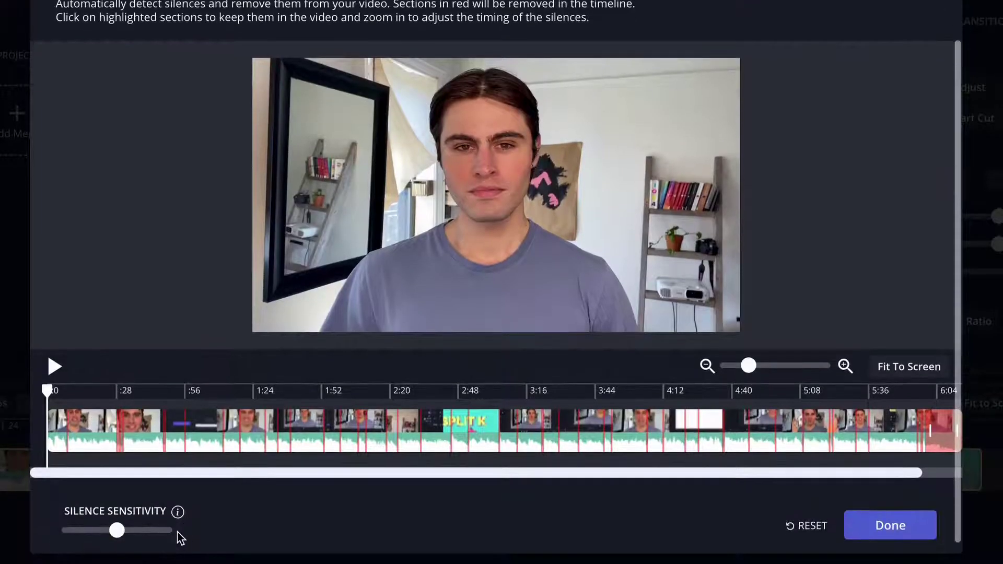
left_click_drag(118, 532, 155, 533)
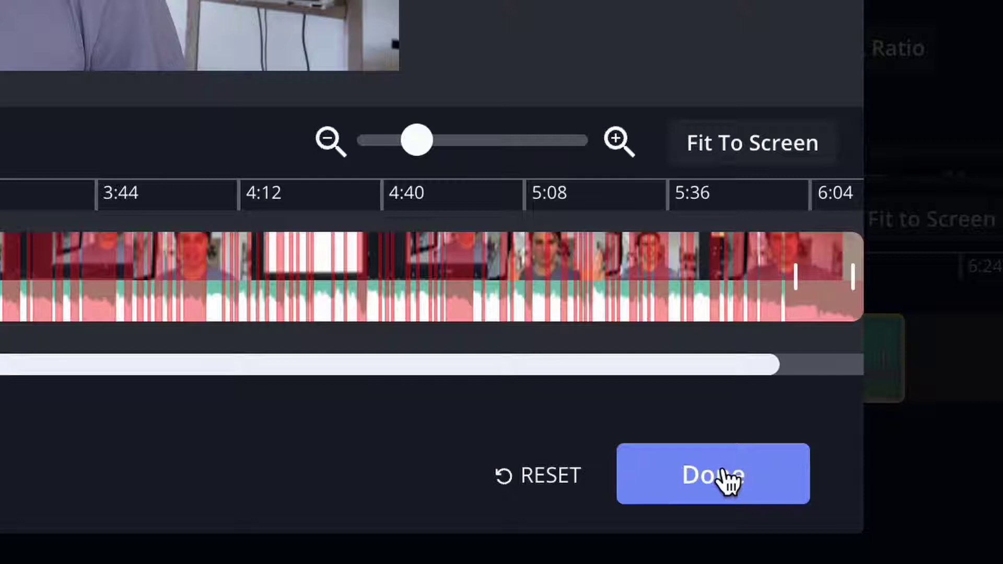
left_click(782, 494)
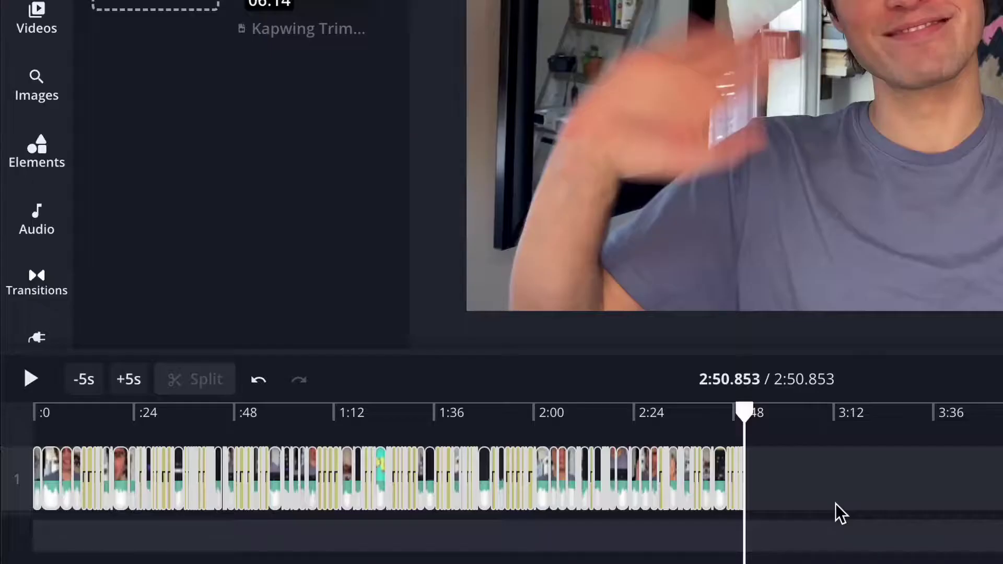
left_click_drag(835, 499, 816, 491)
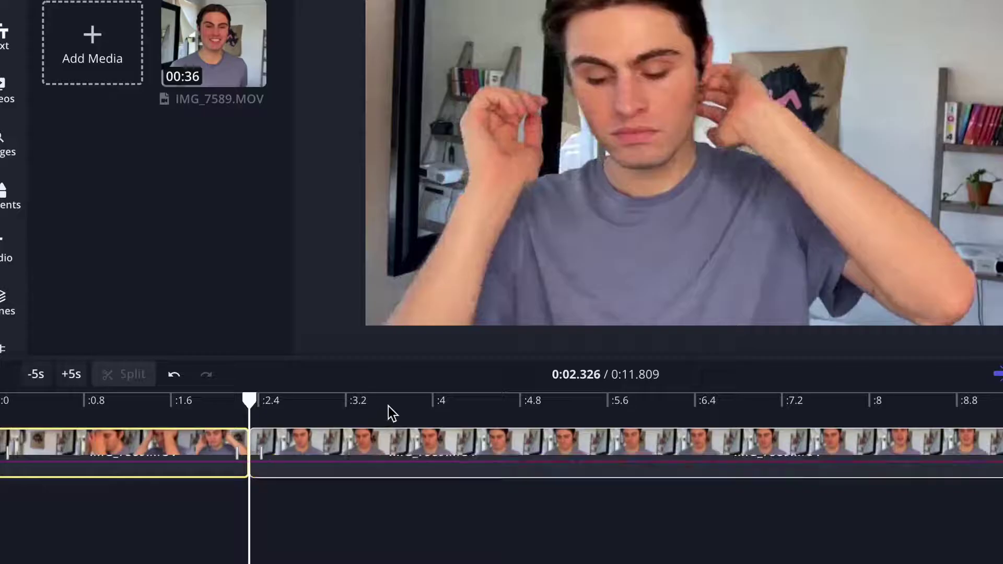
Split the clip at 0:03.6 and delete the unwanted middle piece
left_click(387, 406)
key("s")
left_click(329, 454)
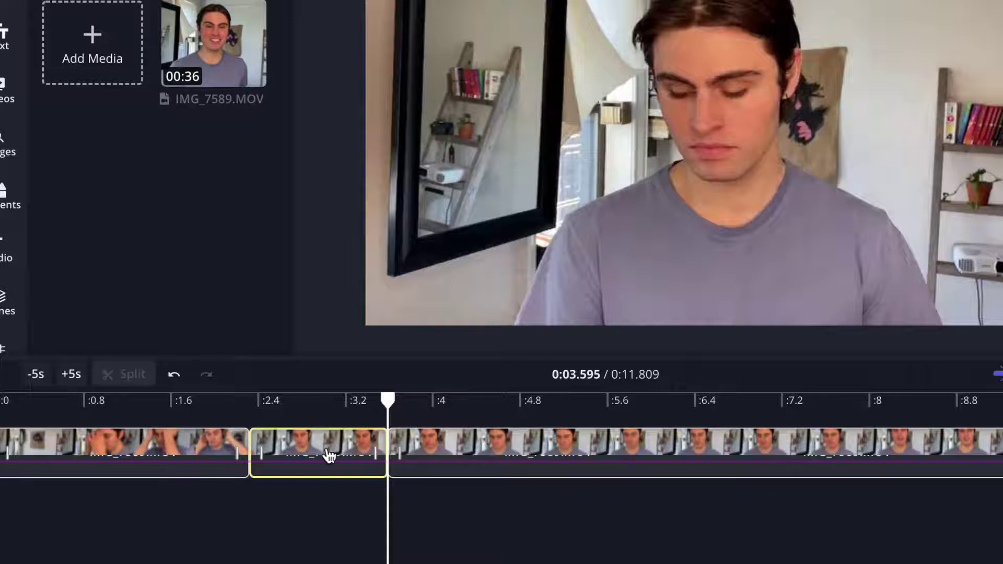
key("Delete")
Cut out the short piece between 0:03.7 and 0:04.2
left_click(404, 402)
key("s")
left_click(453, 403)
key("s")
left_click(429, 452)
key("Delete")
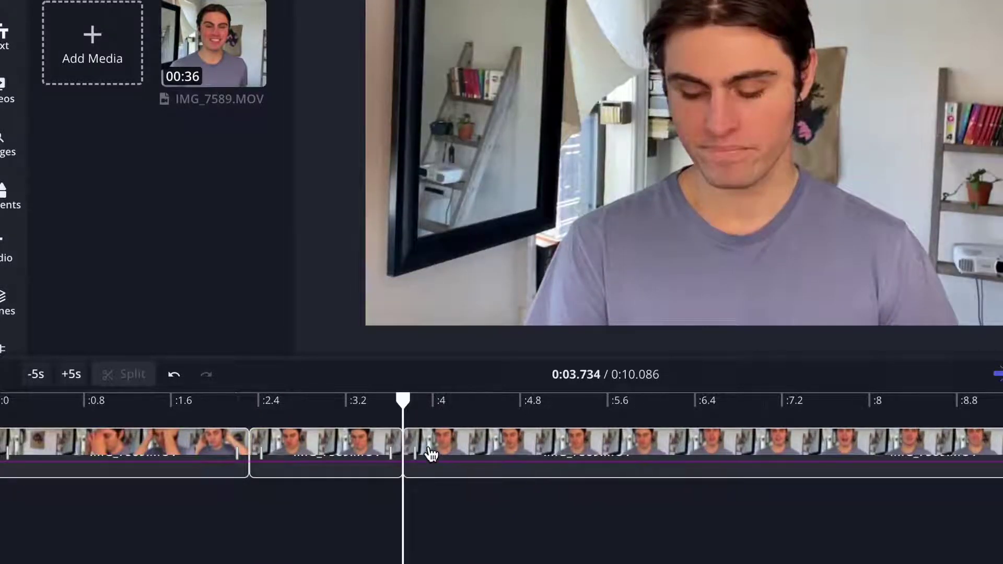
Cut out the piece between 0:04.5 and 0:05.6
left_click(488, 407)
key("s")
left_click(602, 405)
key("s")
left_click(544, 459)
key("Delete")
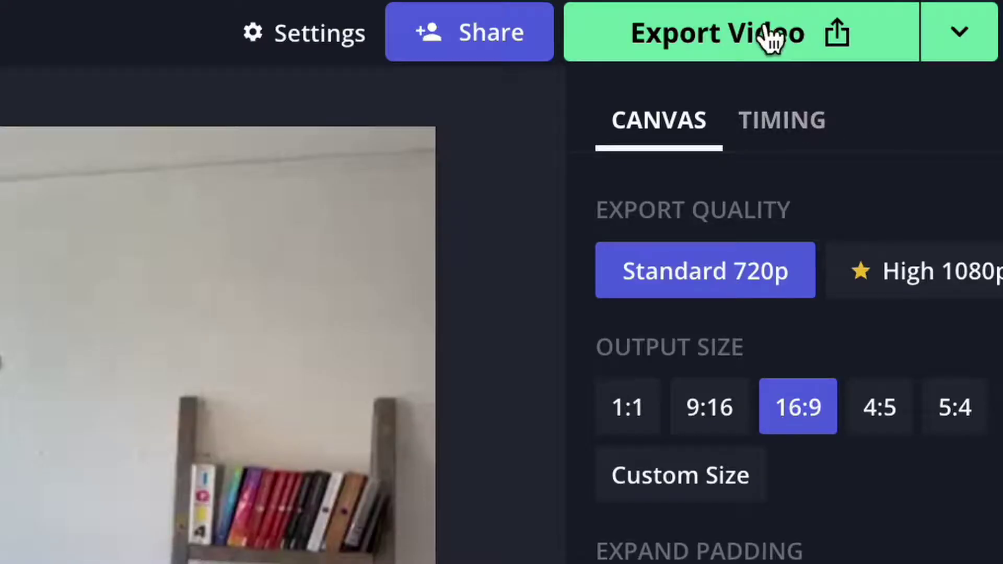
Export the edited video and download the finished MP4 file
left_click(768, 40)
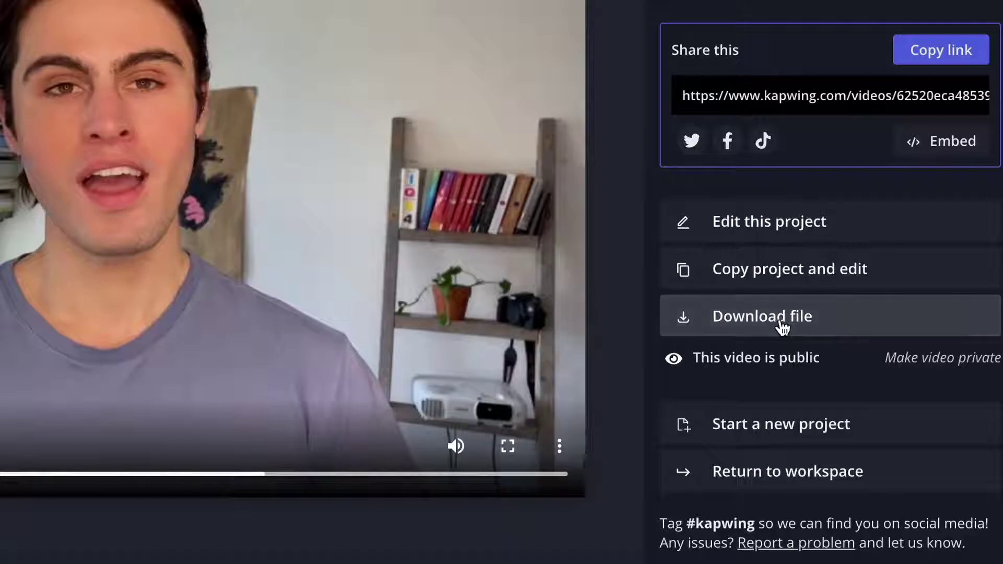
left_click(782, 328)
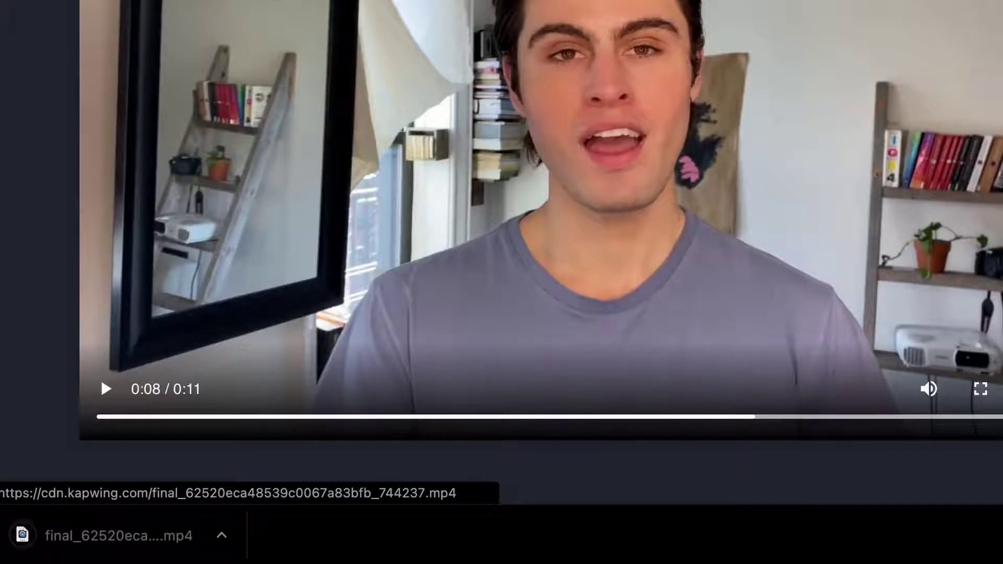